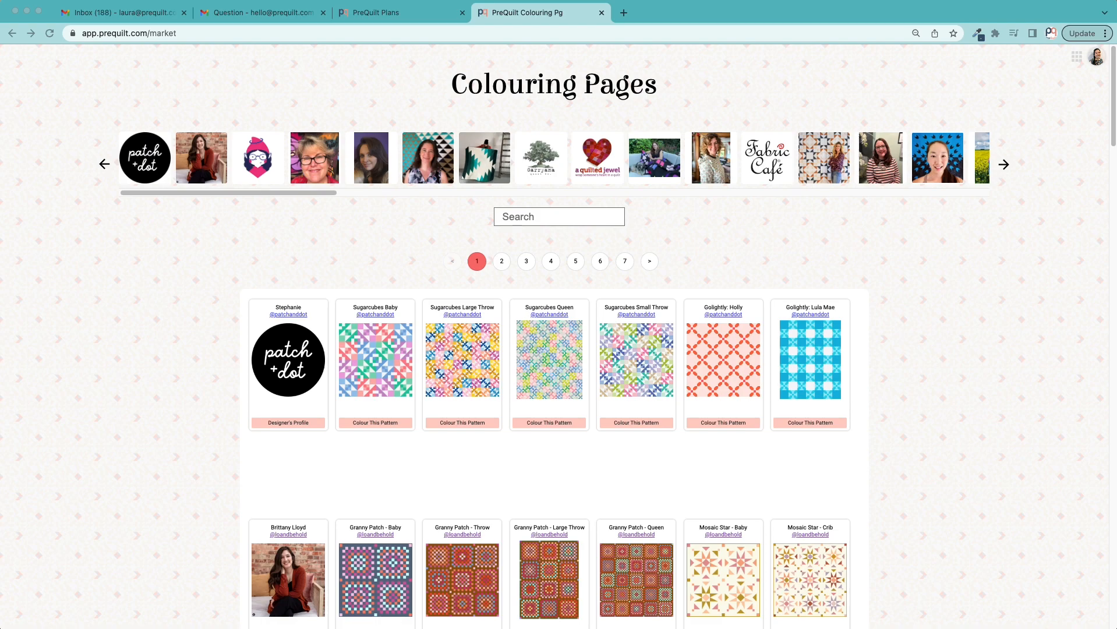
# Step: Find the Mosaic Star - Crib pattern among the colouring pages and open it for colouring
pyautogui.scroll(-3, 162, 525)
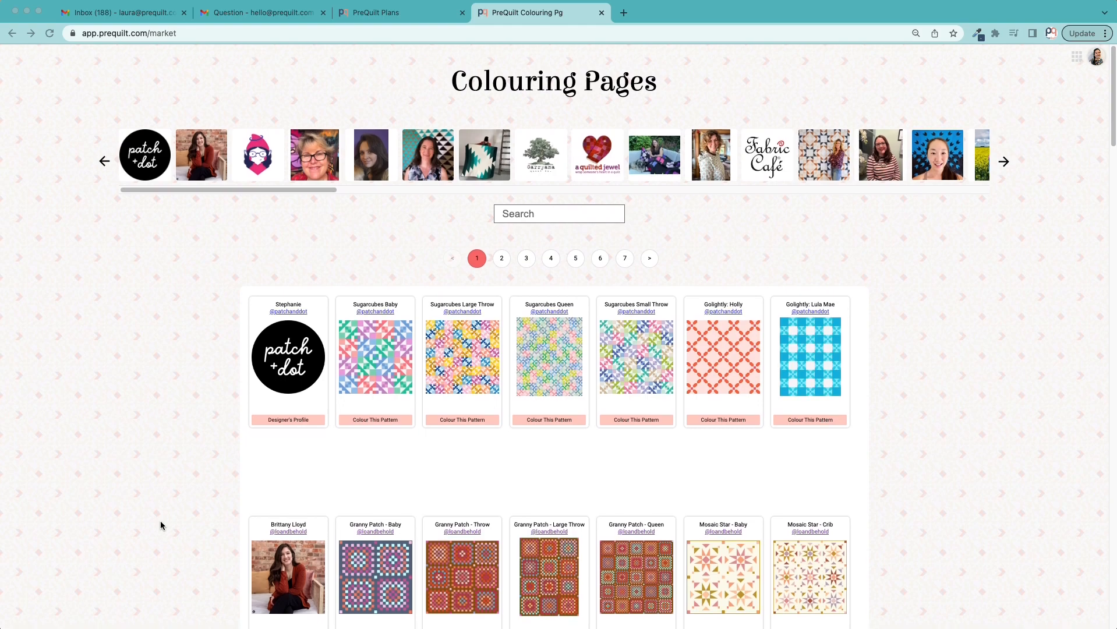
pyautogui.scroll(-3, 162, 526)
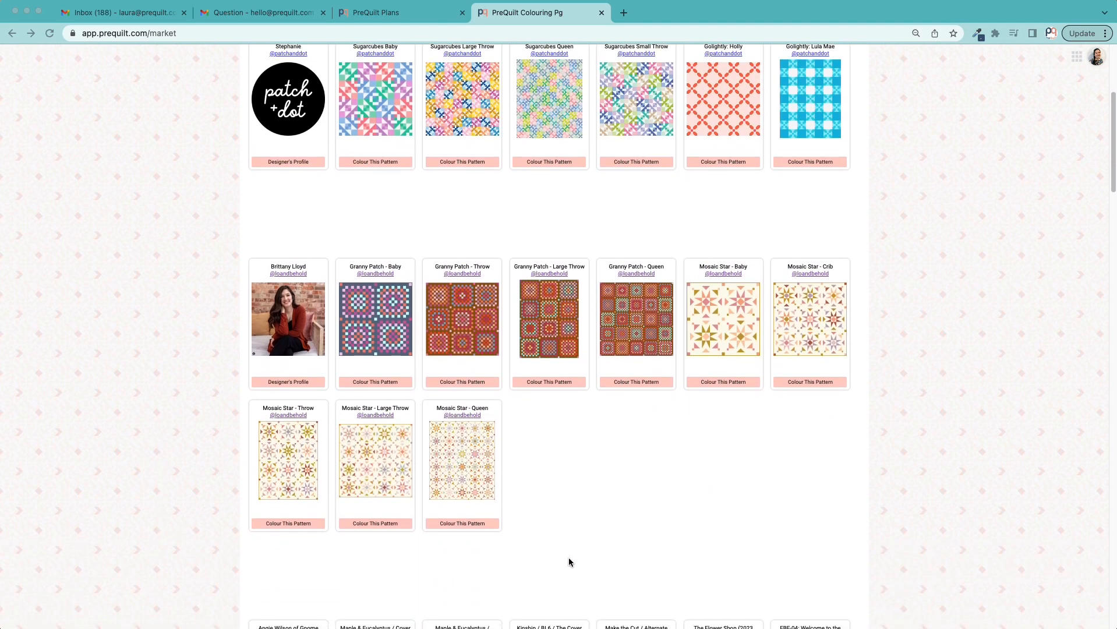
pyautogui.click(800, 383)
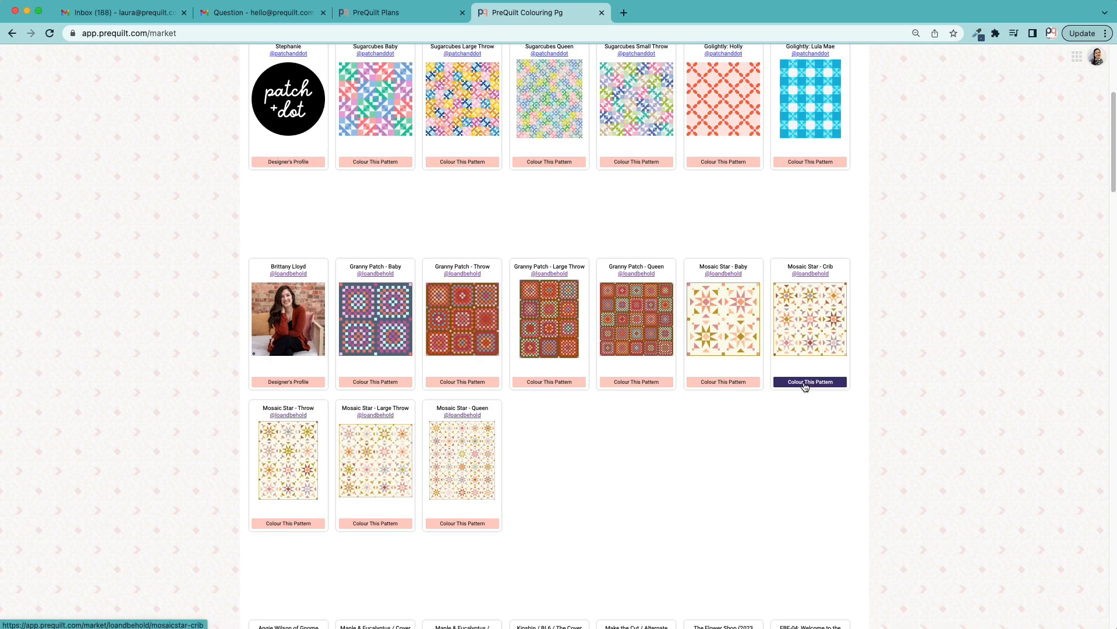
pyautogui.click(804, 384)
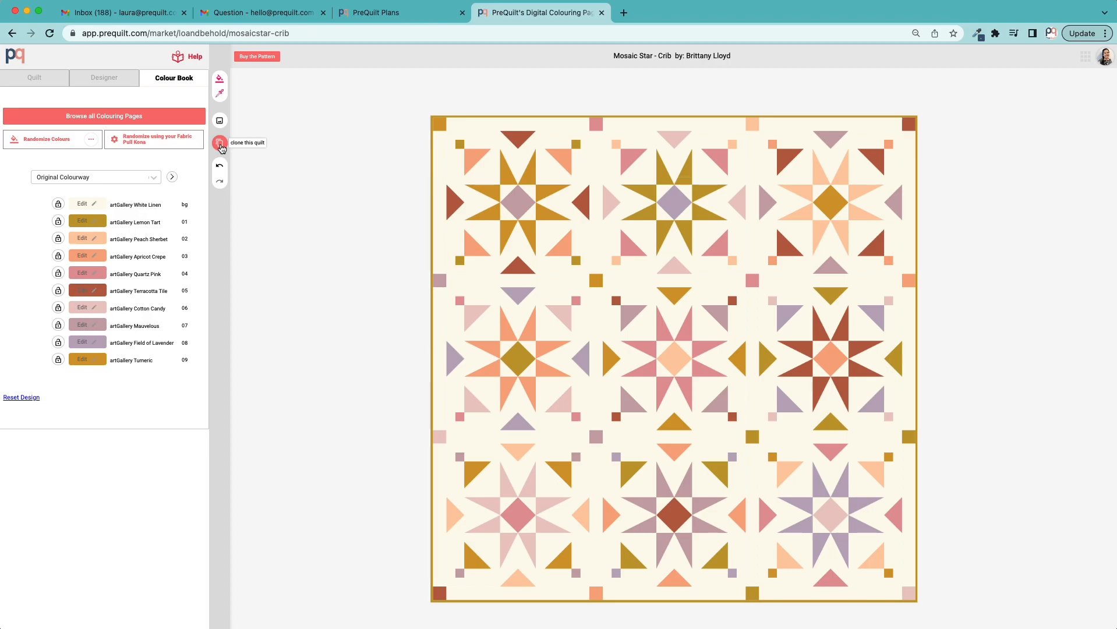
# Step: Clone the Mosaic Star - Crib quilt to the account and save the copy
pyautogui.click(220, 144)
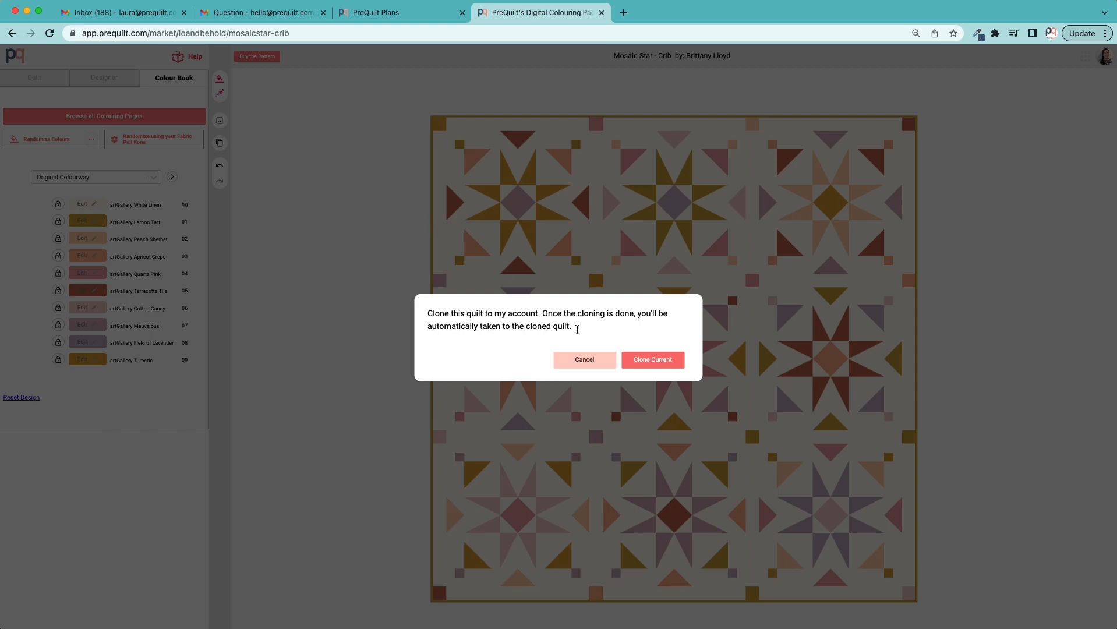
pyautogui.click(642, 361)
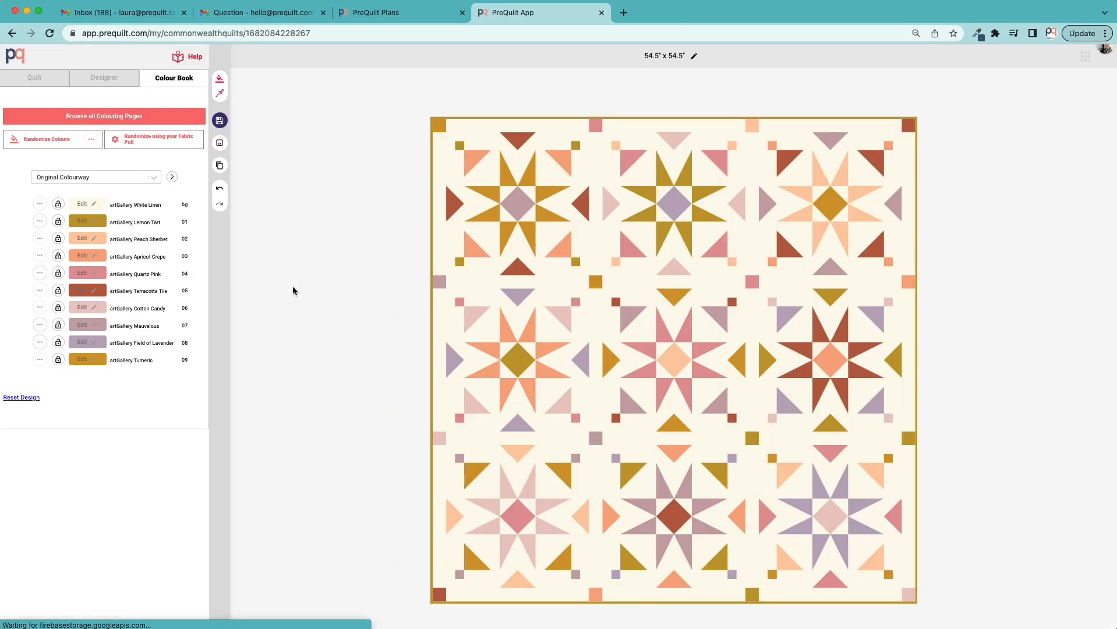
pyautogui.click(221, 124)
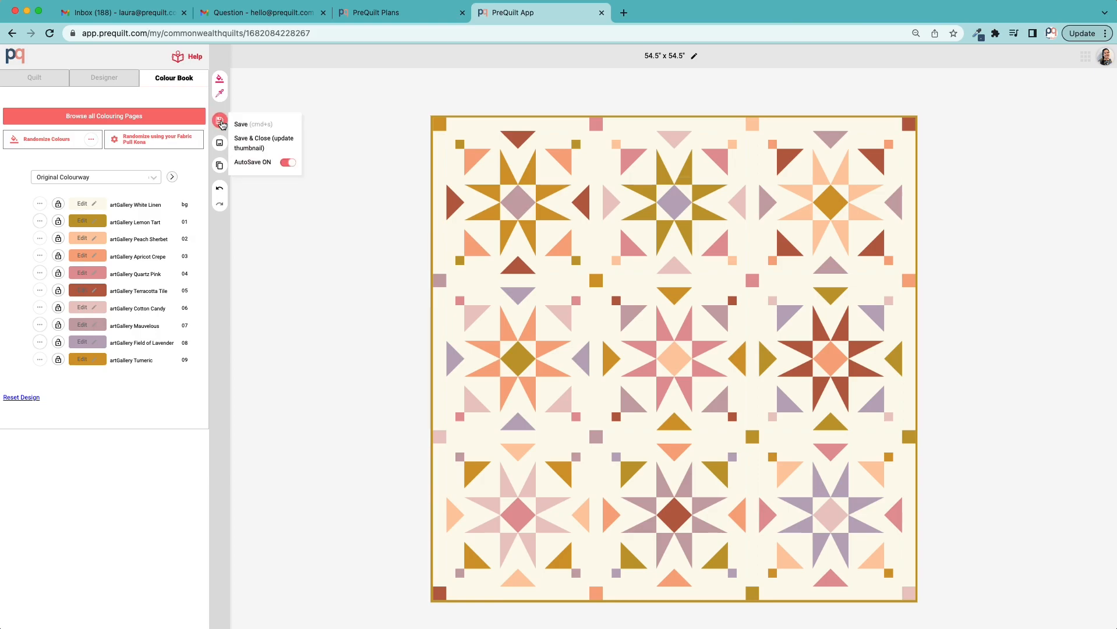
pyautogui.click(245, 121)
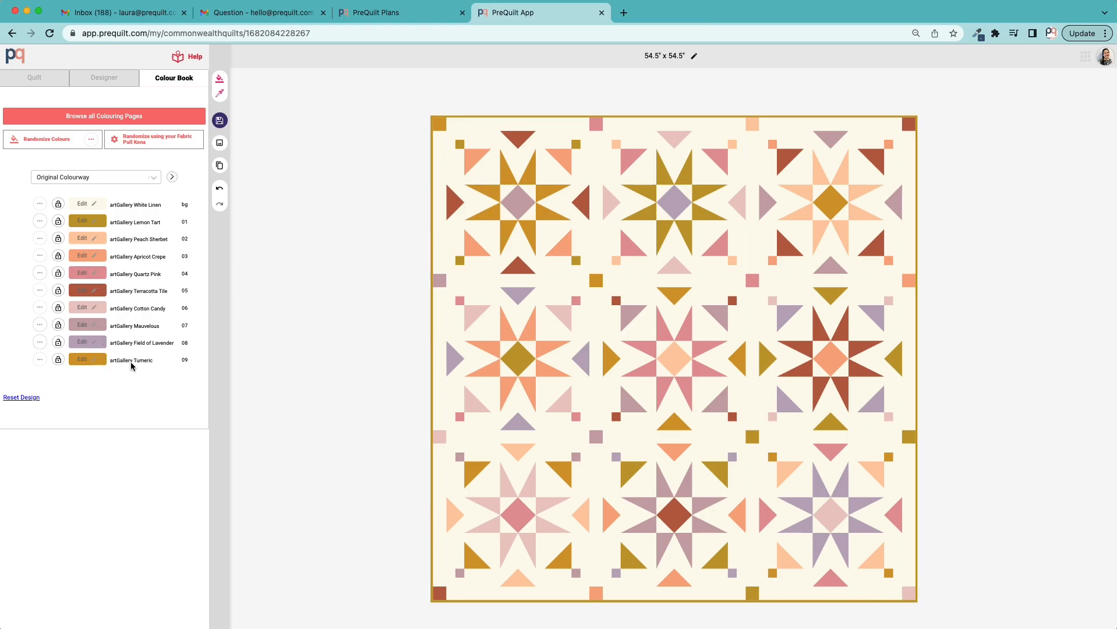
# Step: Open colour tag 09 and browse all three pages of its available prints for a match
pyautogui.click(96, 362)
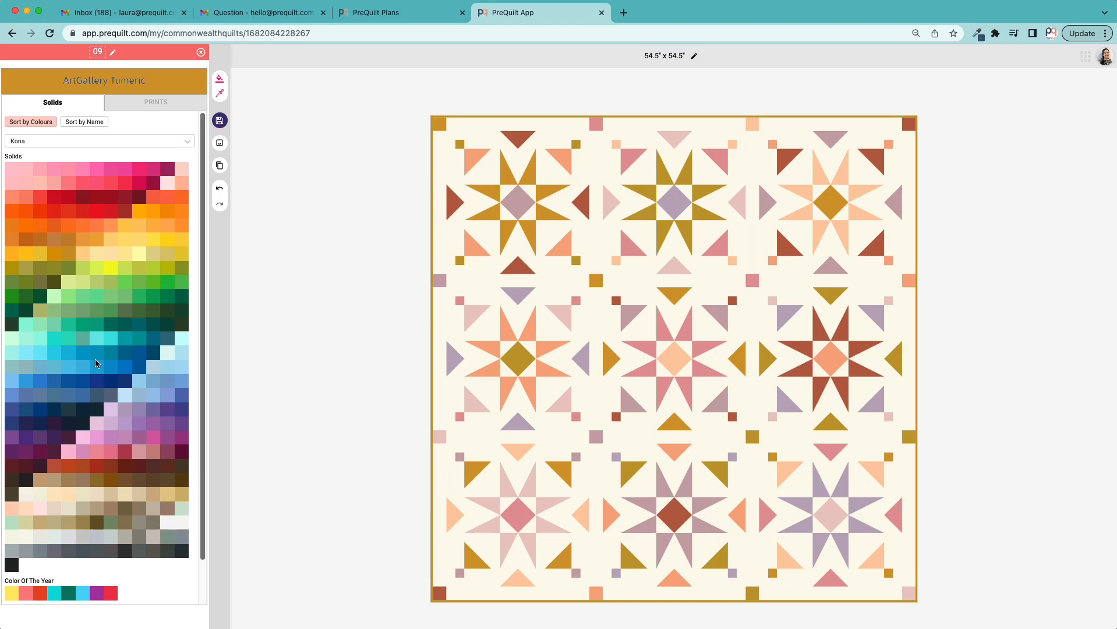
pyautogui.click(156, 104)
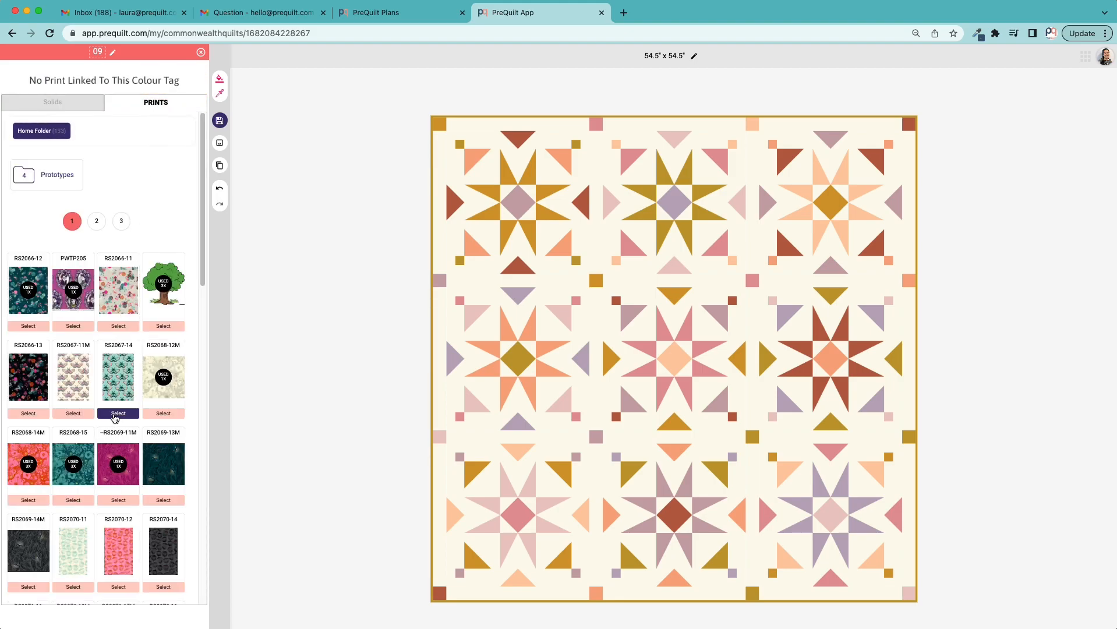
pyautogui.scroll(-5, 116, 336)
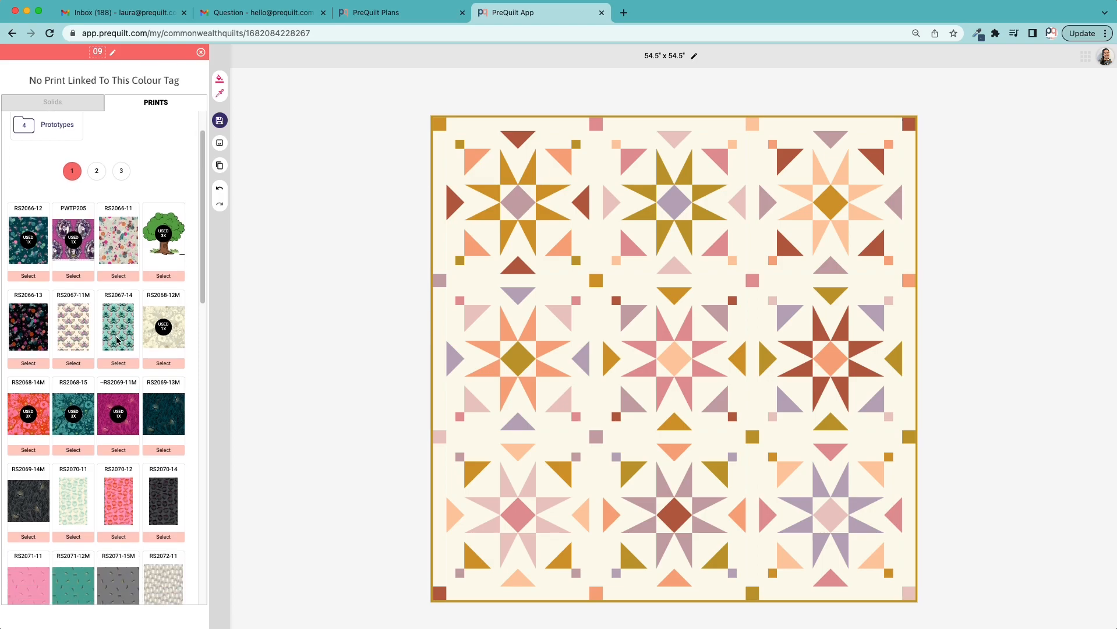
pyautogui.scroll(-5, 115, 337)
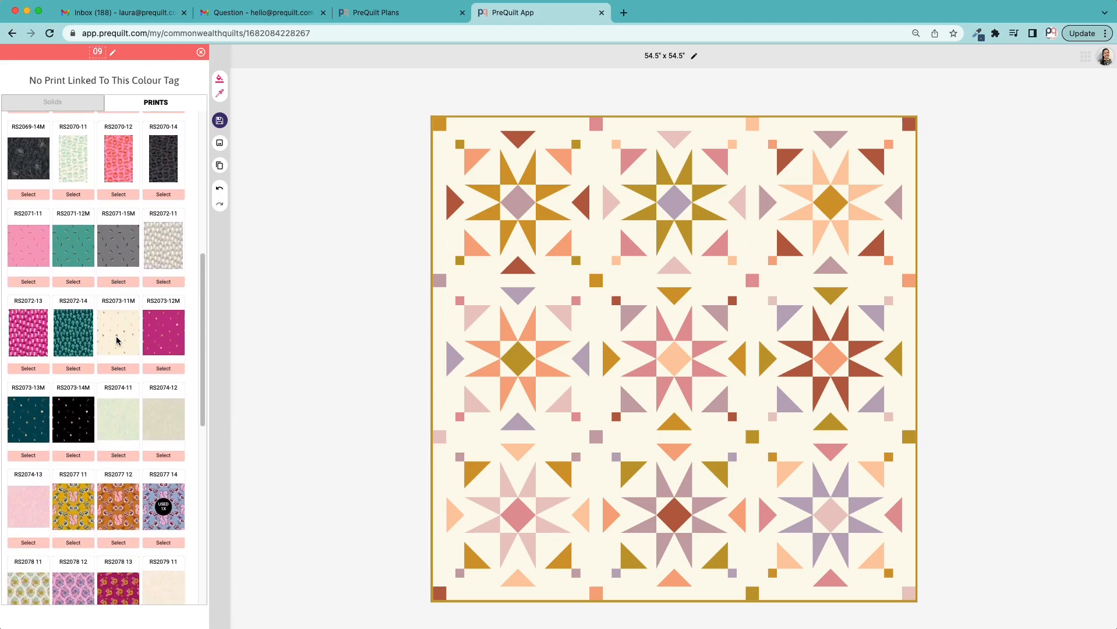
pyautogui.scroll(-5, 116, 341)
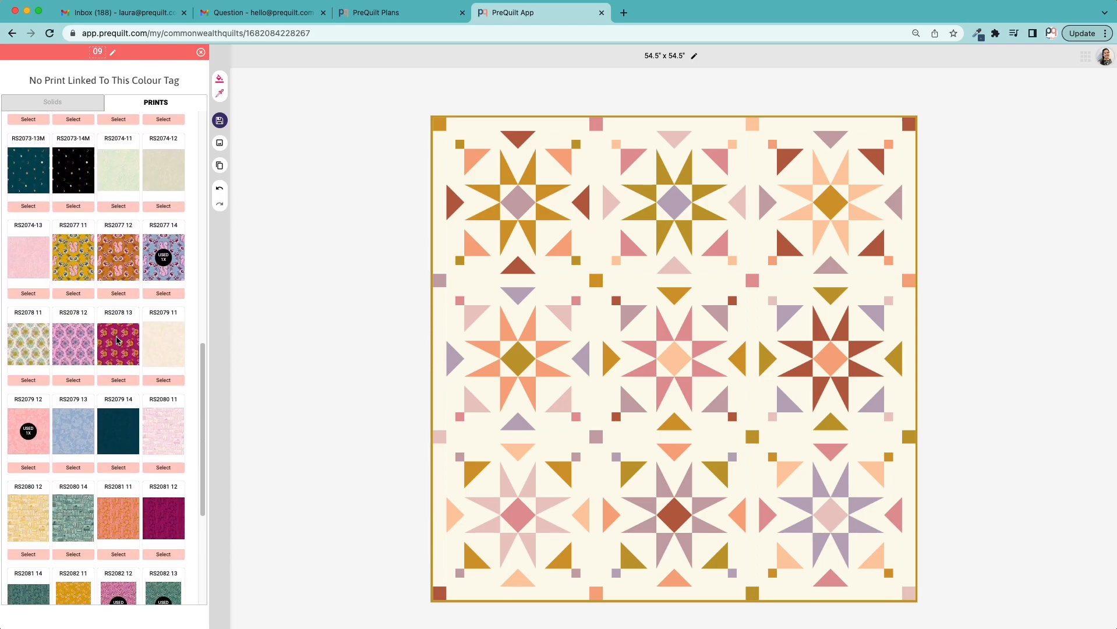
pyautogui.scroll(-4, 117, 340)
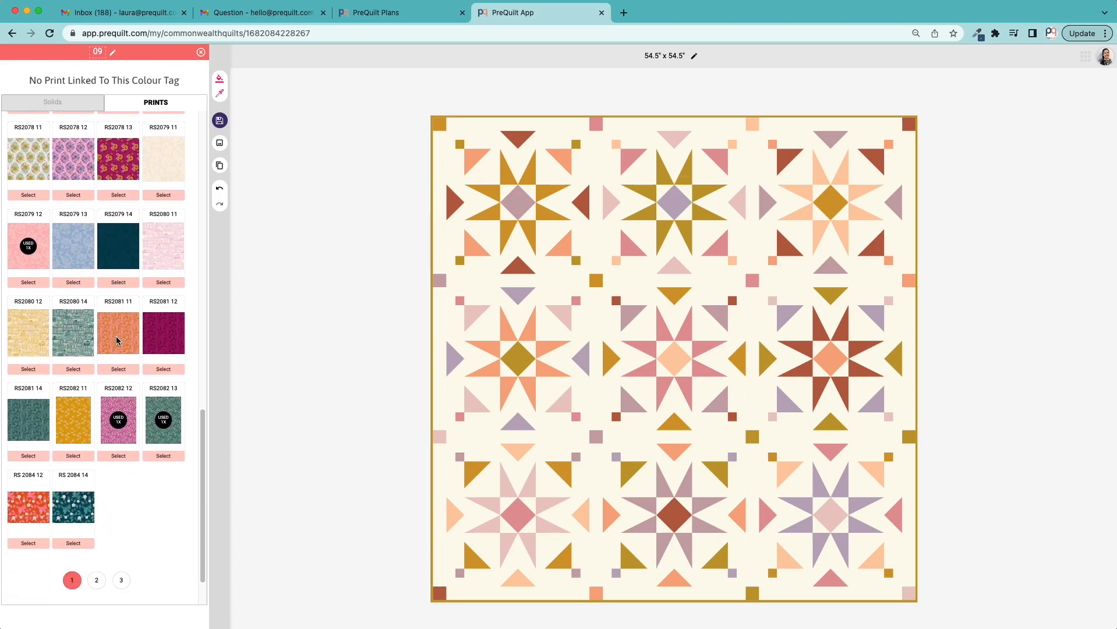
pyautogui.scroll(-1, 117, 341)
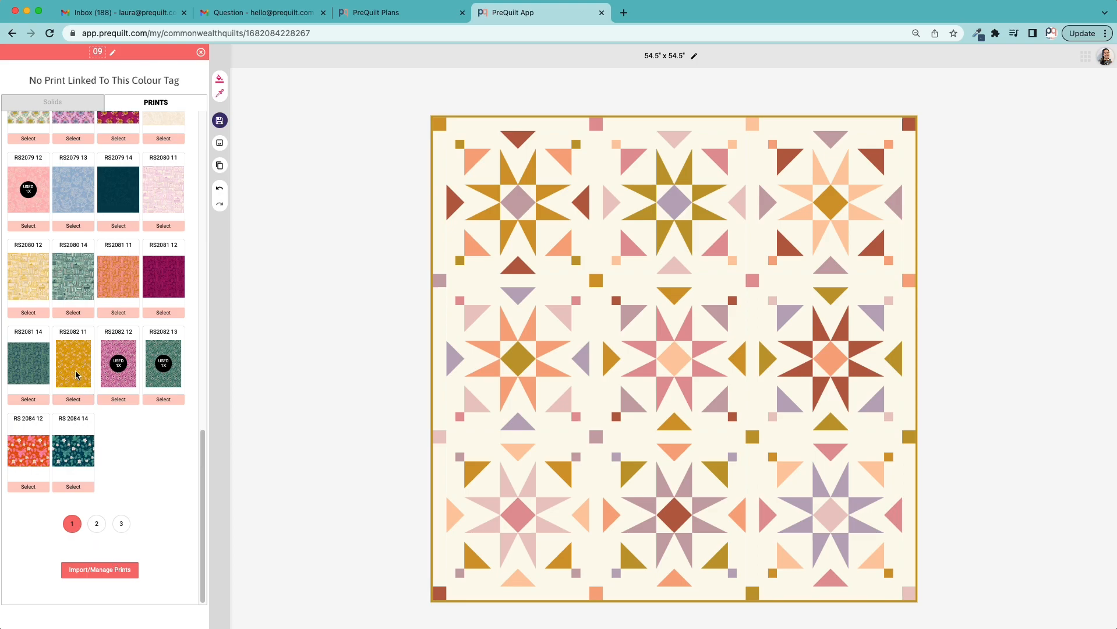
pyautogui.click(97, 523)
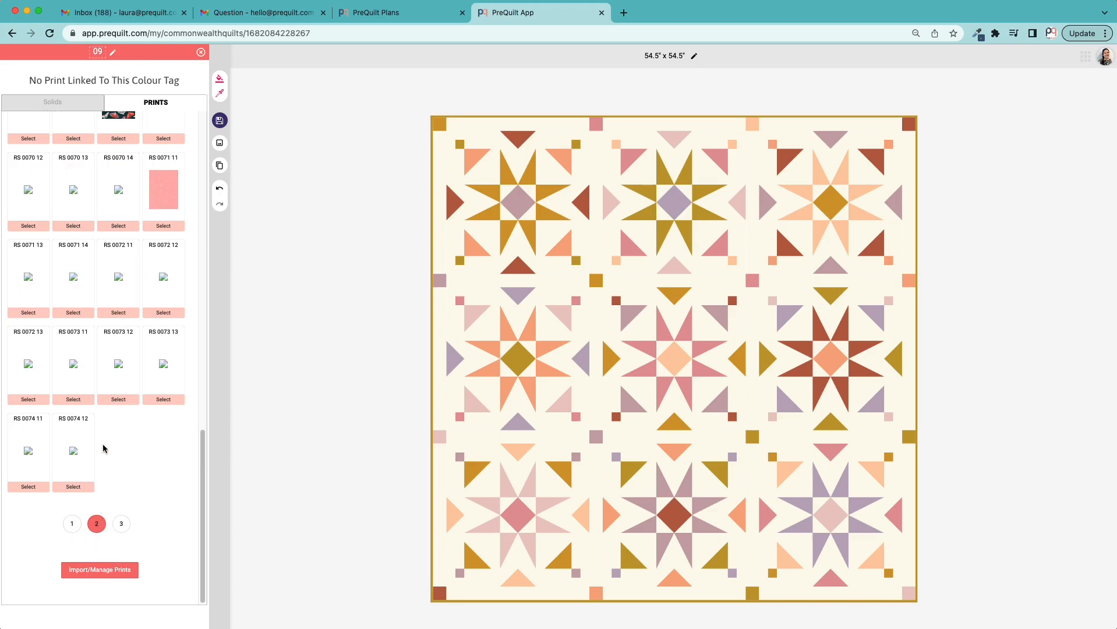
pyautogui.scroll(3, 91, 449)
pyautogui.scroll(7, 91, 448)
pyautogui.scroll(5, 91, 448)
pyautogui.scroll(-2, 91, 447)
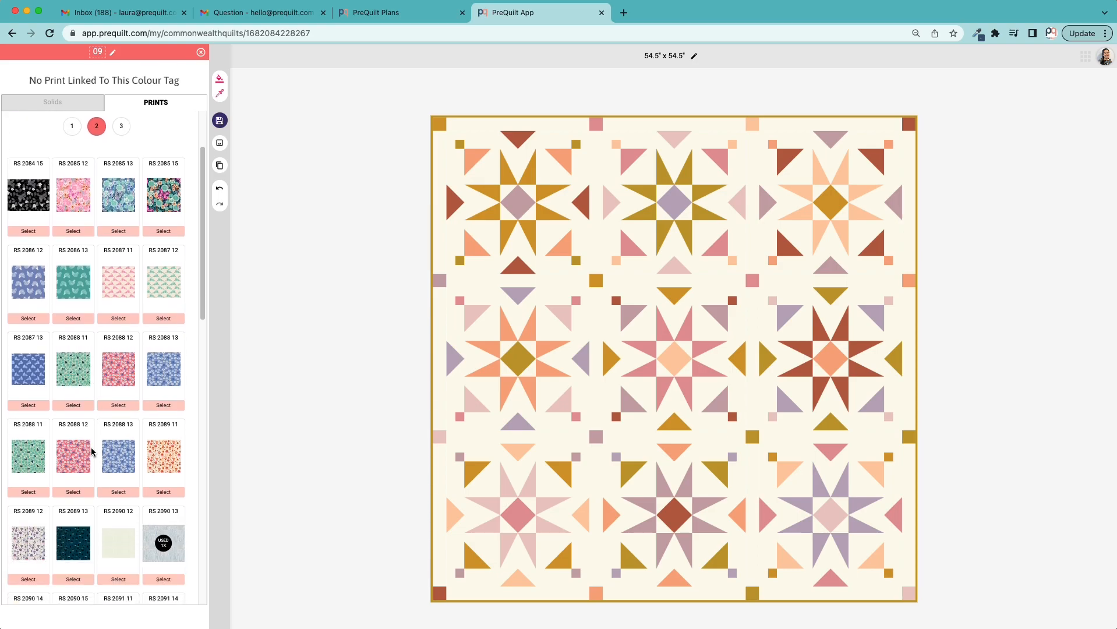
pyautogui.click(121, 126)
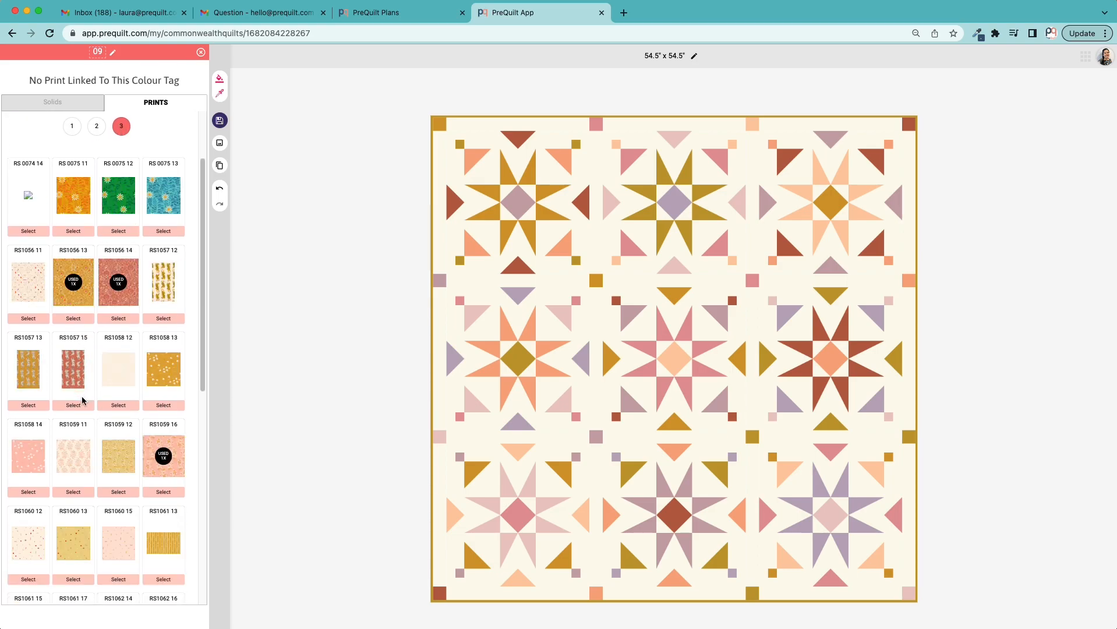
pyautogui.scroll(-5, 87, 394)
pyautogui.scroll(-7, 95, 394)
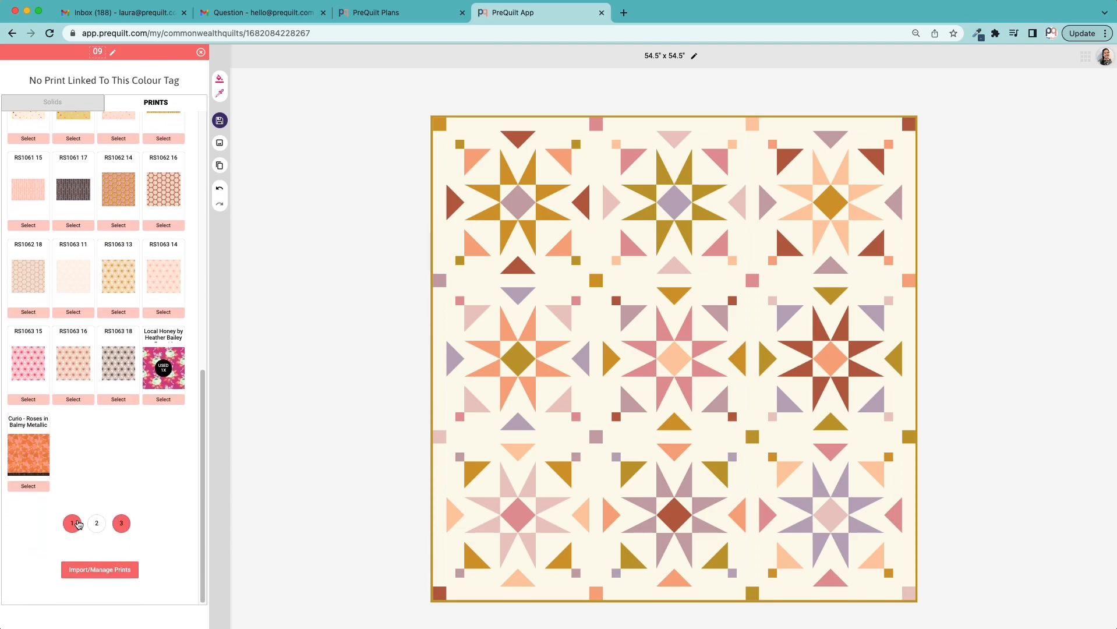
# Step: Assign print RS2082 11 from the first page of prints to colour tag 09
pyautogui.click(74, 522)
pyautogui.scroll(-10, 76, 378)
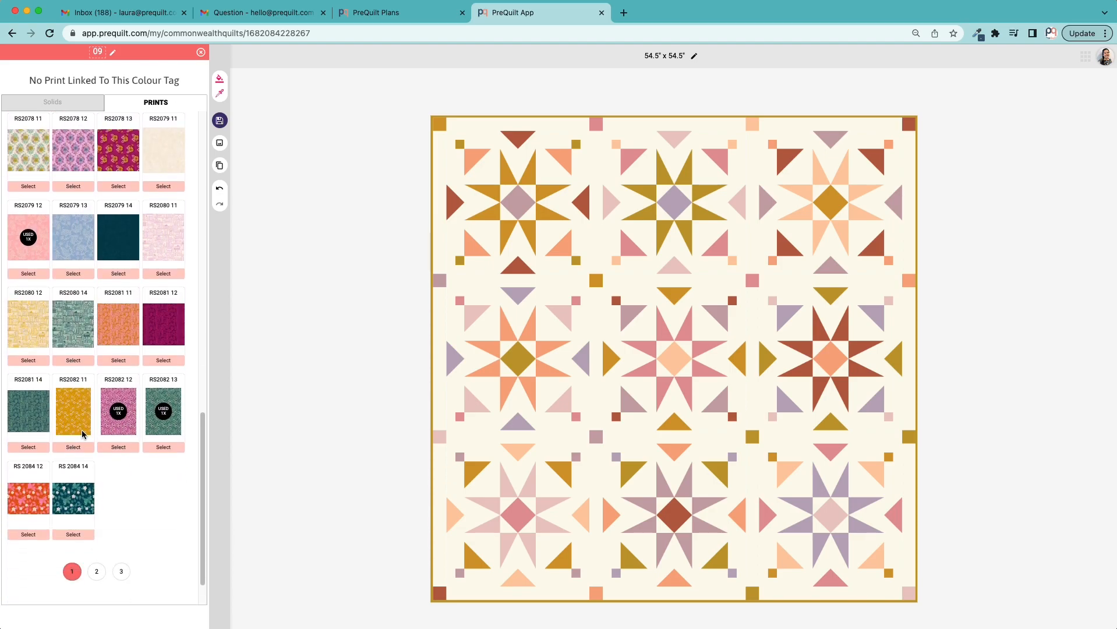
pyautogui.click(74, 448)
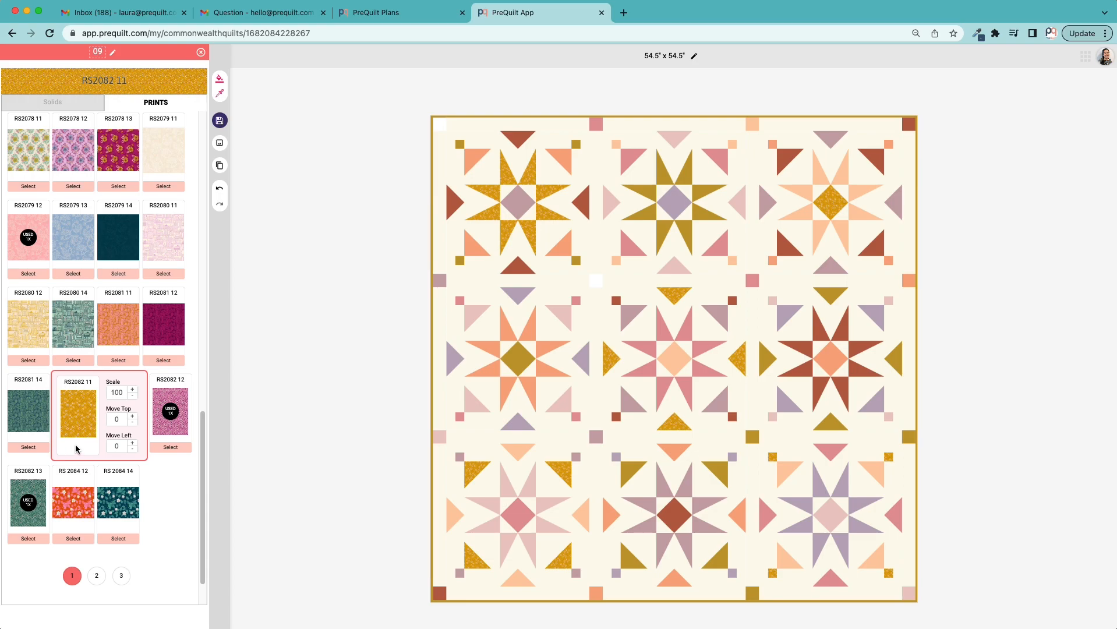
# Step: Set the scale of print RS2082 11 to 500 and save the quilt
pyautogui.doubleClick(116, 393)
pyautogui.write('500')
pyautogui.click(167, 465)
pyautogui.click(118, 393)
pyautogui.click(200, 53)
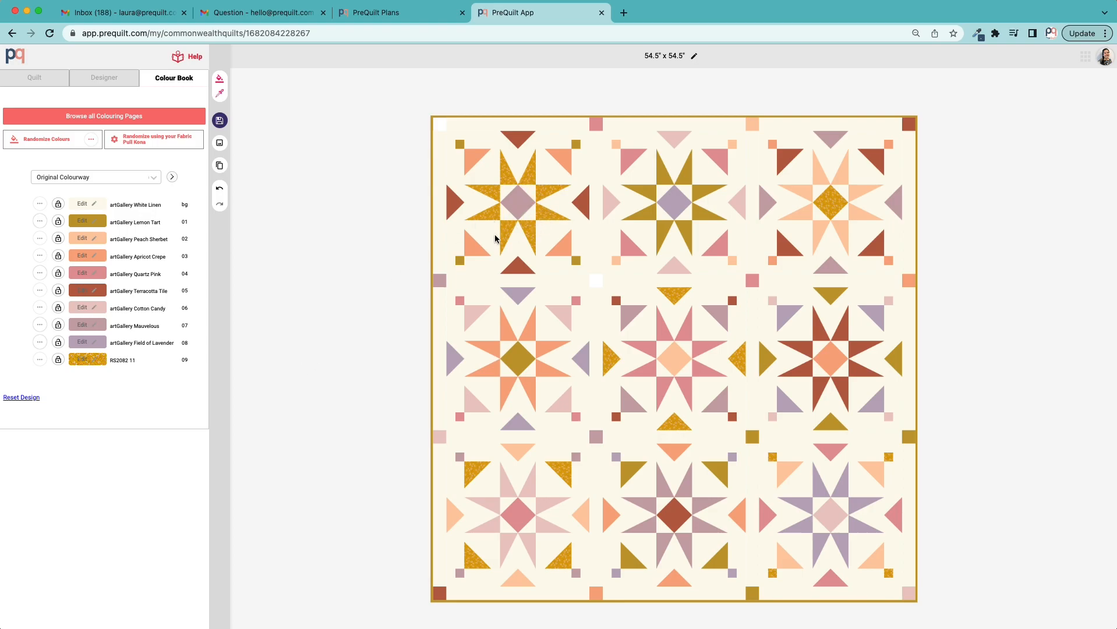
pyautogui.click(219, 119)
pyautogui.click(236, 124)
# Step: Replace colour tag 03 with the print Curio - Roses in Balmy Metallic from the third page of prints
pyautogui.click(93, 256)
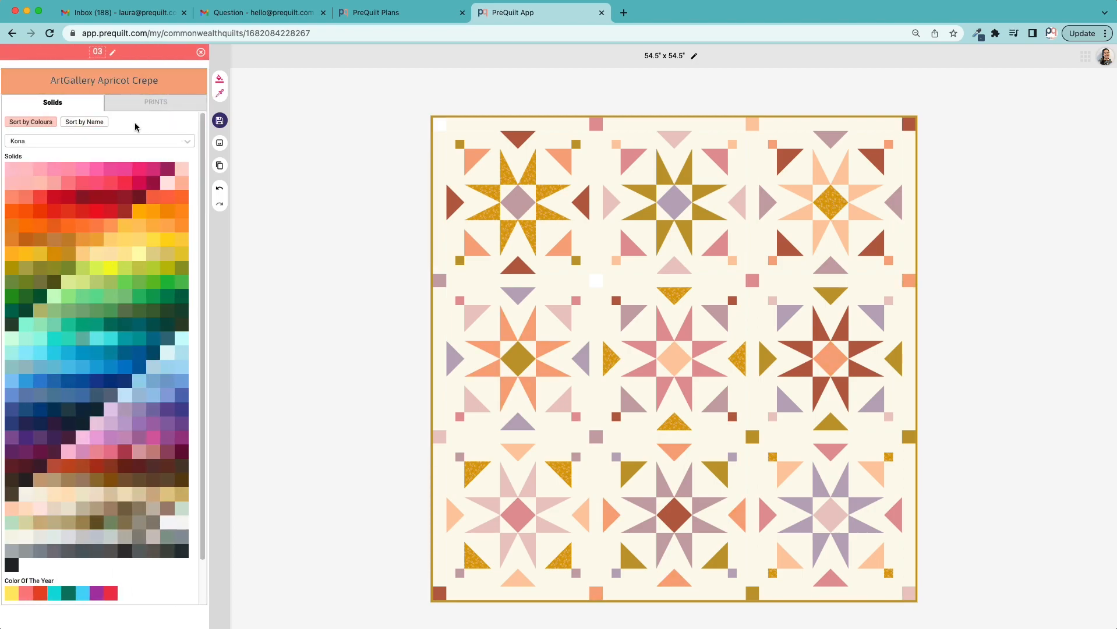
pyautogui.click(149, 106)
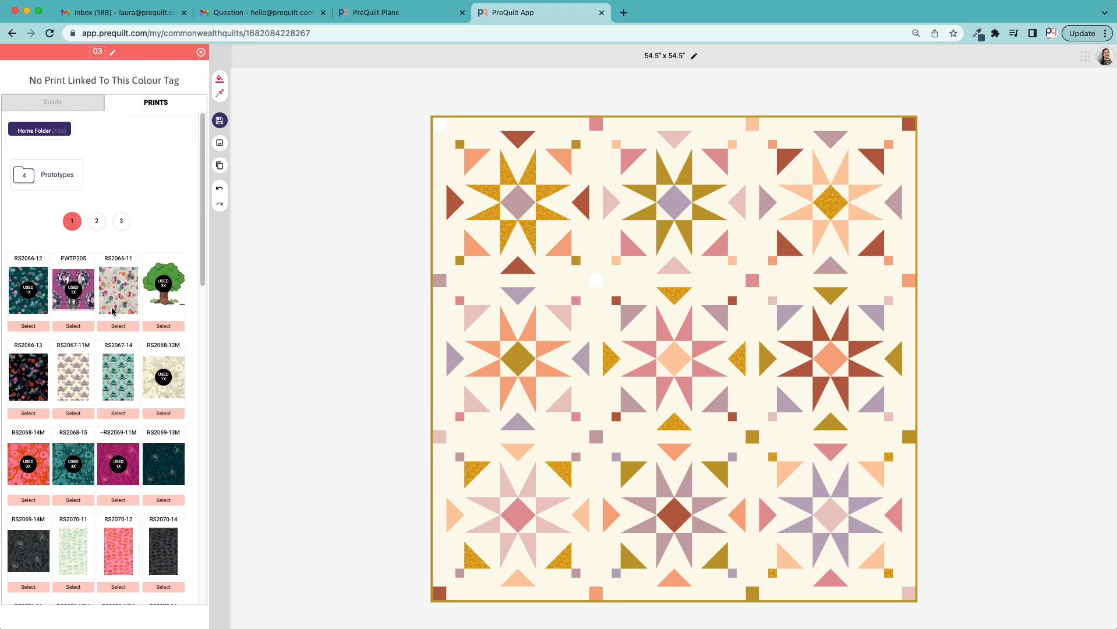
pyautogui.scroll(-3, 114, 332)
pyautogui.scroll(-12, 114, 361)
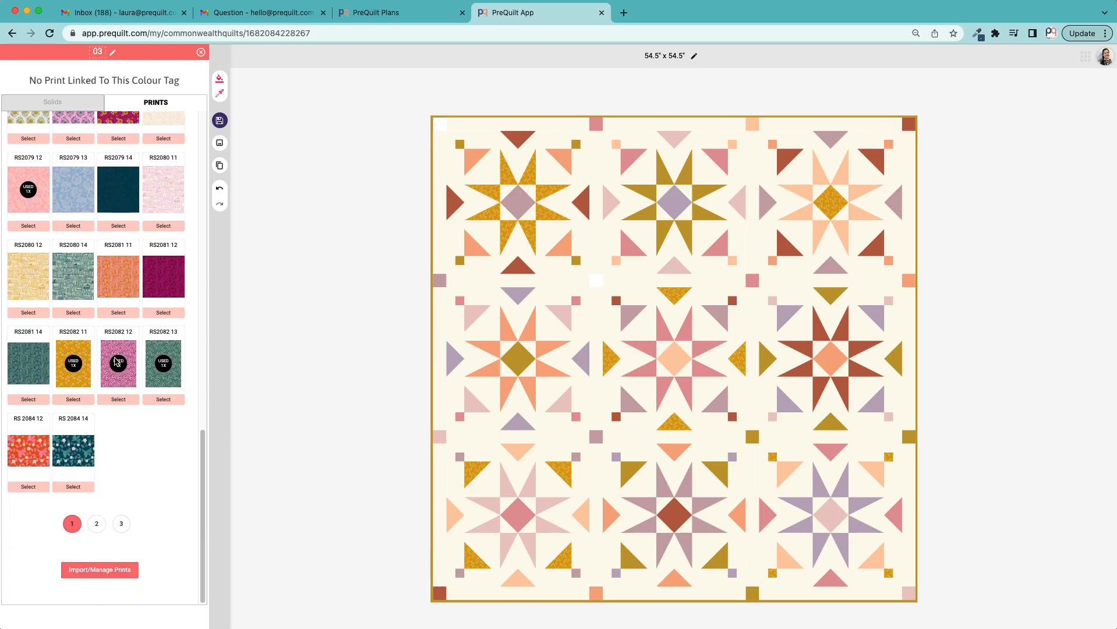
pyautogui.click(121, 523)
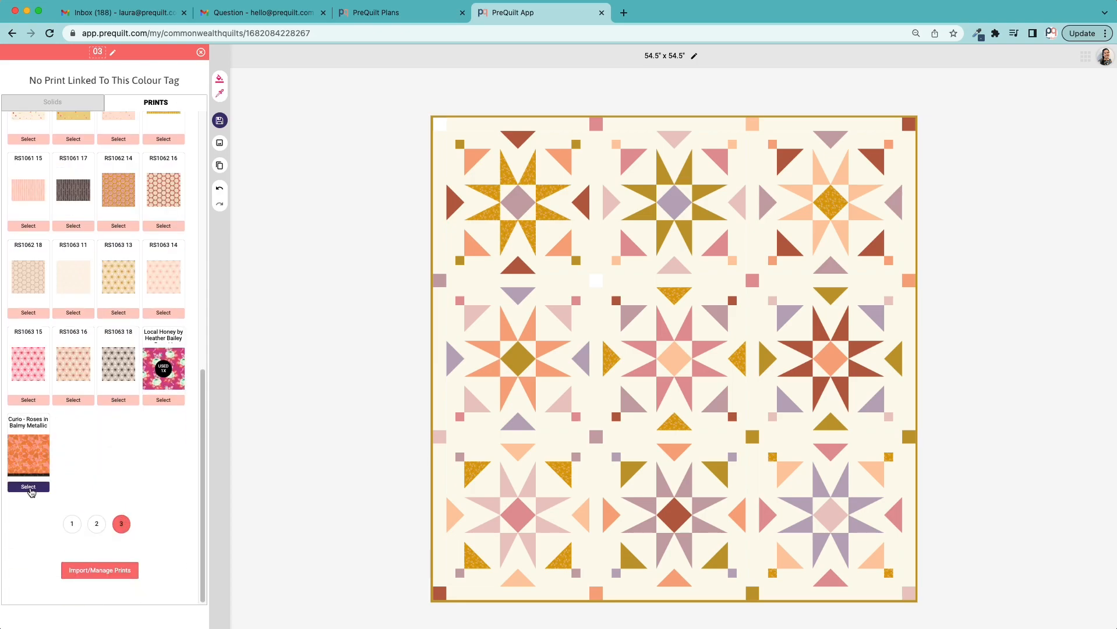
pyautogui.click(29, 487)
# Step: Set the scale of the Curio - Roses in Balmy Metallic print to 500 and save the quilt
pyautogui.doubleClick(71, 432)
pyautogui.write('500')
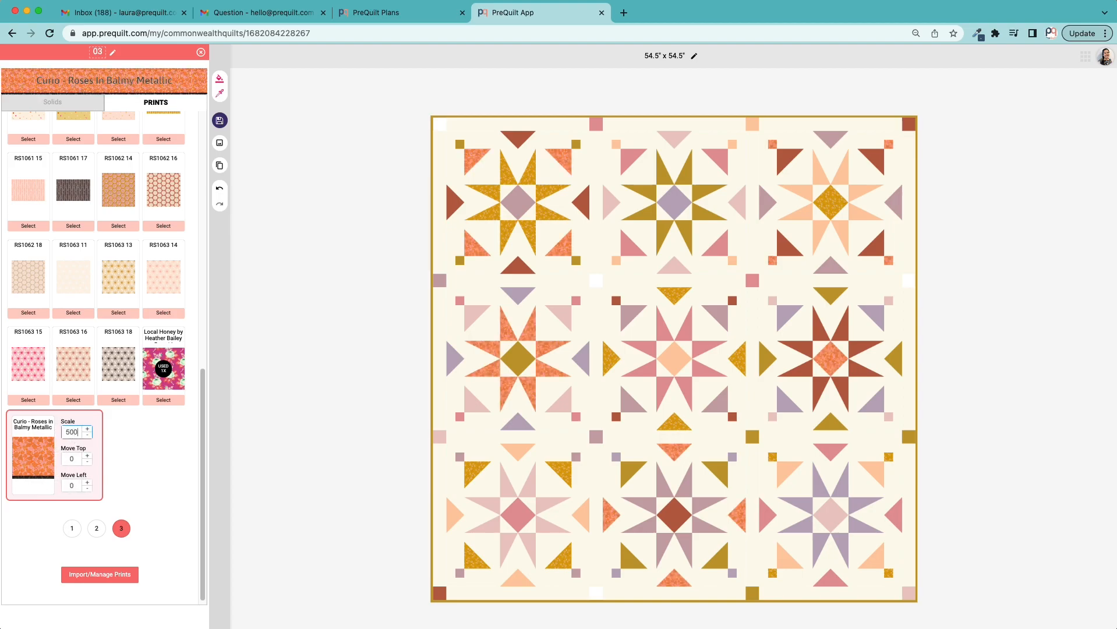
pyautogui.click(125, 444)
pyautogui.click(200, 53)
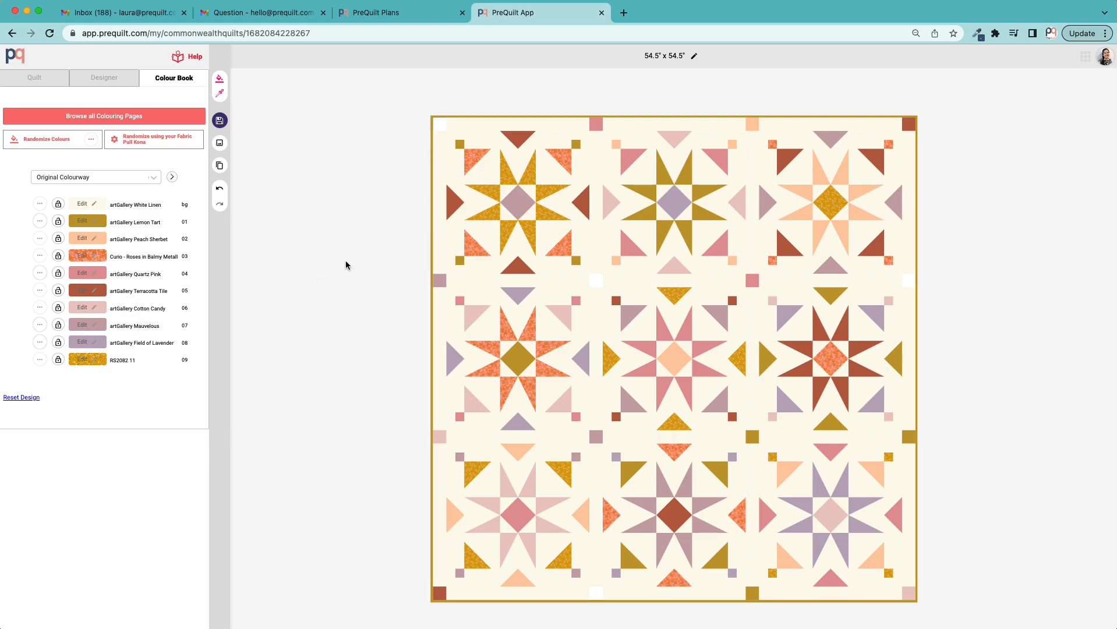
pyautogui.click(219, 121)
pyautogui.click(240, 125)
# Step: Try print RS1057 15 on colour tag 05 with a scale of 400
pyautogui.click(78, 324)
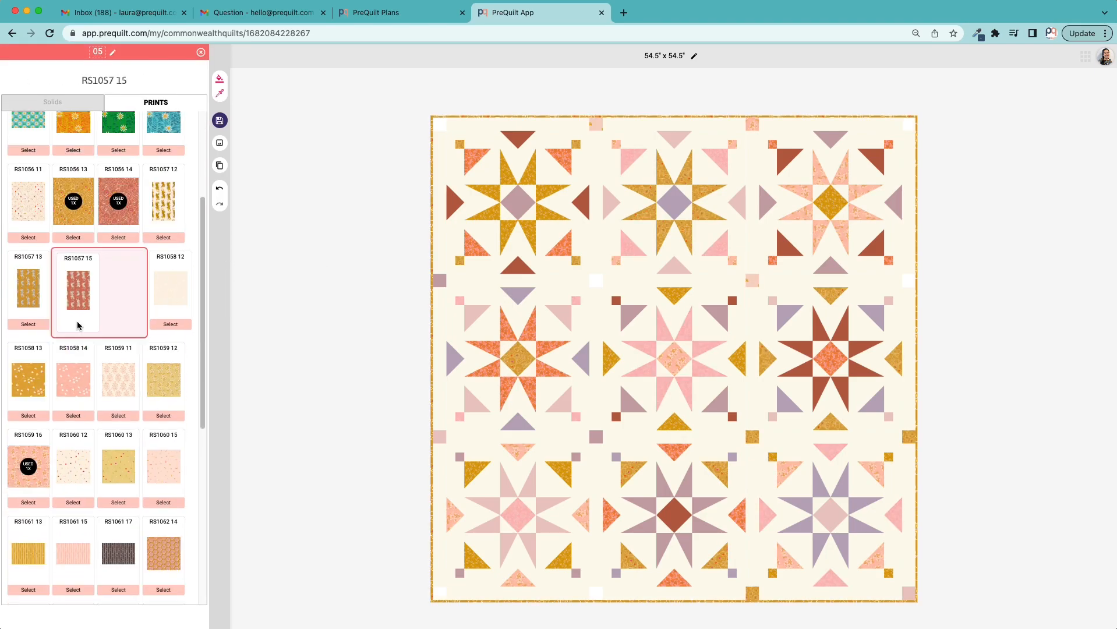
pyautogui.doubleClick(116, 269)
pyautogui.write('400')
pyautogui.scroll(-4, 96, 369)
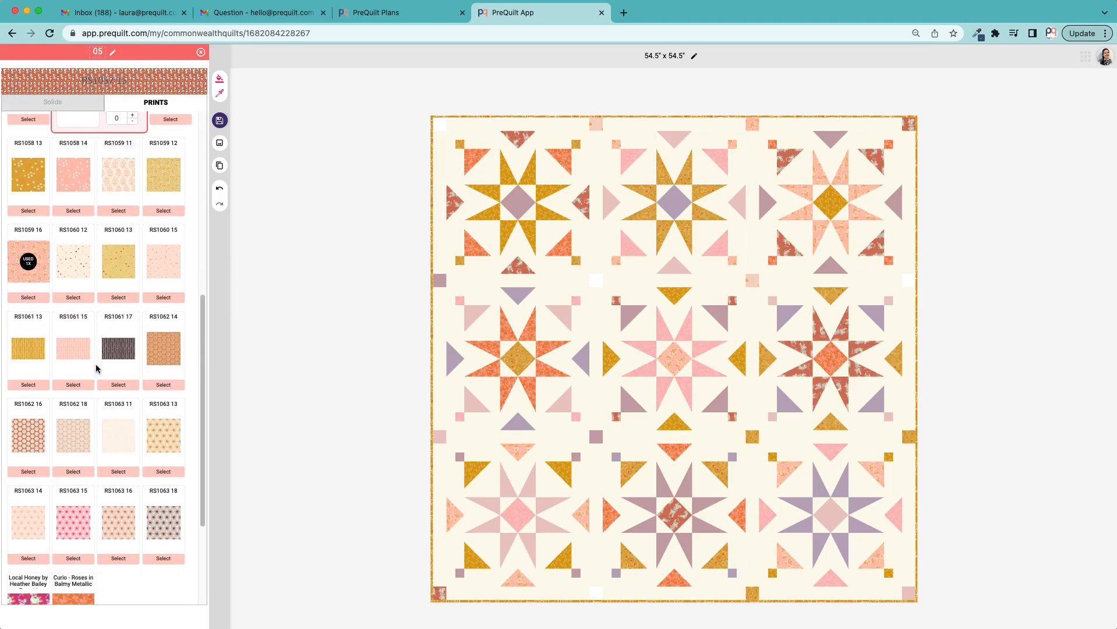
# Step: Try prints RS1062 14 and RS1063 16 on colour tag 05 for comparison
pyautogui.click(163, 383)
pyautogui.doubleClick(162, 353)
pyautogui.write('200')
pyautogui.click(118, 587)
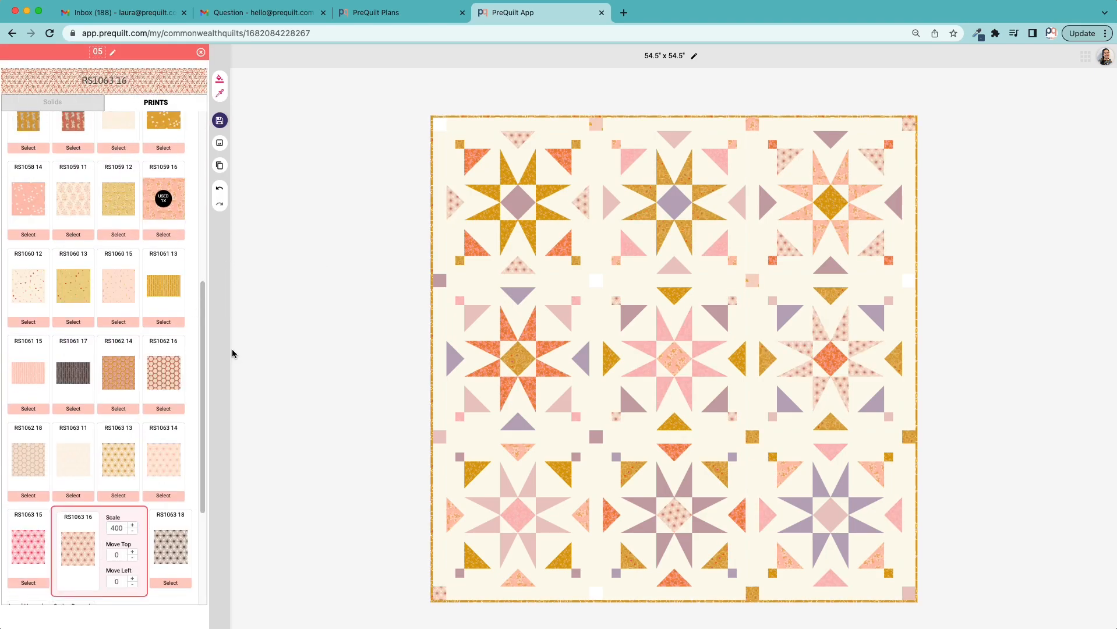
# Step: Assign print RS1062 14 to colour tag 05 and finish editing the tag
pyautogui.scroll(2, 157, 406)
pyautogui.scroll(-3, 157, 407)
pyautogui.click(119, 357)
pyautogui.click(201, 52)
# Step: Replace colour tag 06 with print RS1060 15 from the third page of prints
pyautogui.click(97, 310)
pyautogui.scroll(-15, 105, 378)
pyautogui.click(97, 524)
pyautogui.scroll(-14, 120, 402)
pyautogui.click(121, 523)
pyautogui.scroll(-6, 113, 361)
pyautogui.click(117, 329)
pyautogui.click(201, 53)
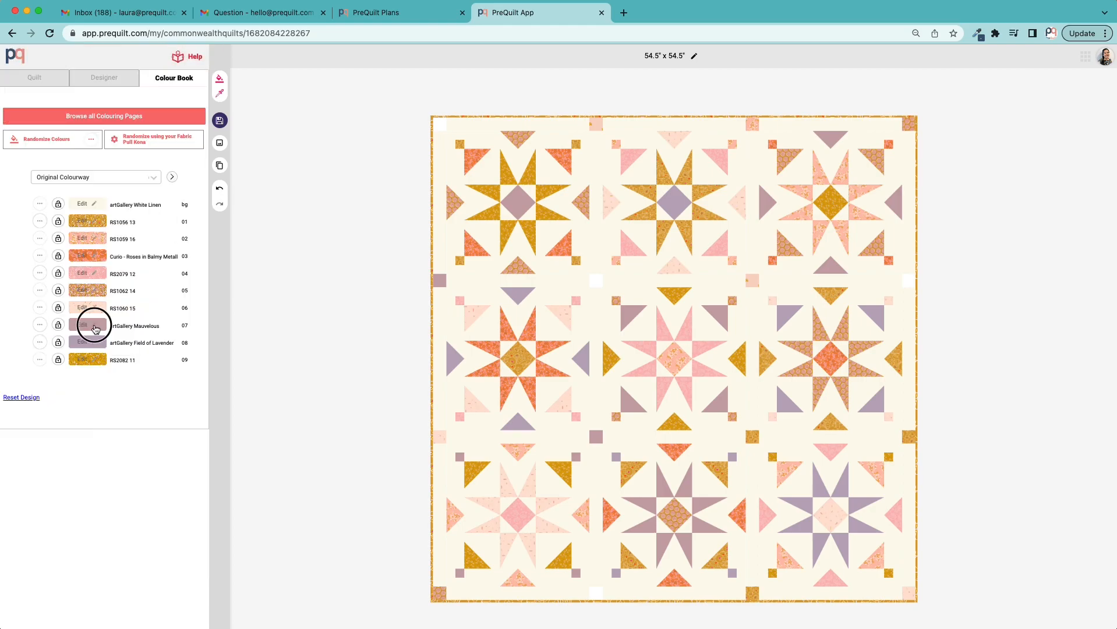
# Step: Replace colour tag 07 with the blue print RS 2092 14 from the second page of prints
pyautogui.click(95, 326)
pyautogui.scroll(-10, 108, 408)
pyautogui.click(97, 523)
pyautogui.click(35, 314)
pyautogui.click(32, 405)
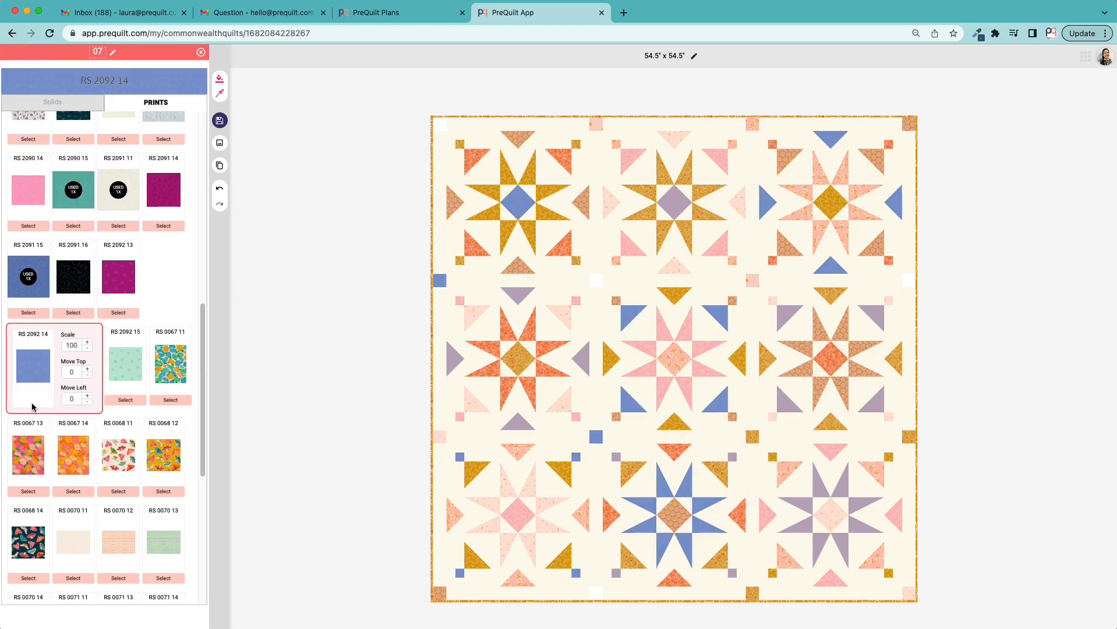
pyautogui.scroll(2, 111, 349)
pyautogui.scroll(-6, 112, 321)
pyautogui.click(201, 53)
# Step: Try print RS 2091 15 on colour tag 08 with a scale of 400
pyautogui.click(96, 343)
pyautogui.scroll(-10, 102, 349)
pyautogui.click(121, 528)
pyautogui.click(96, 528)
pyautogui.click(34, 335)
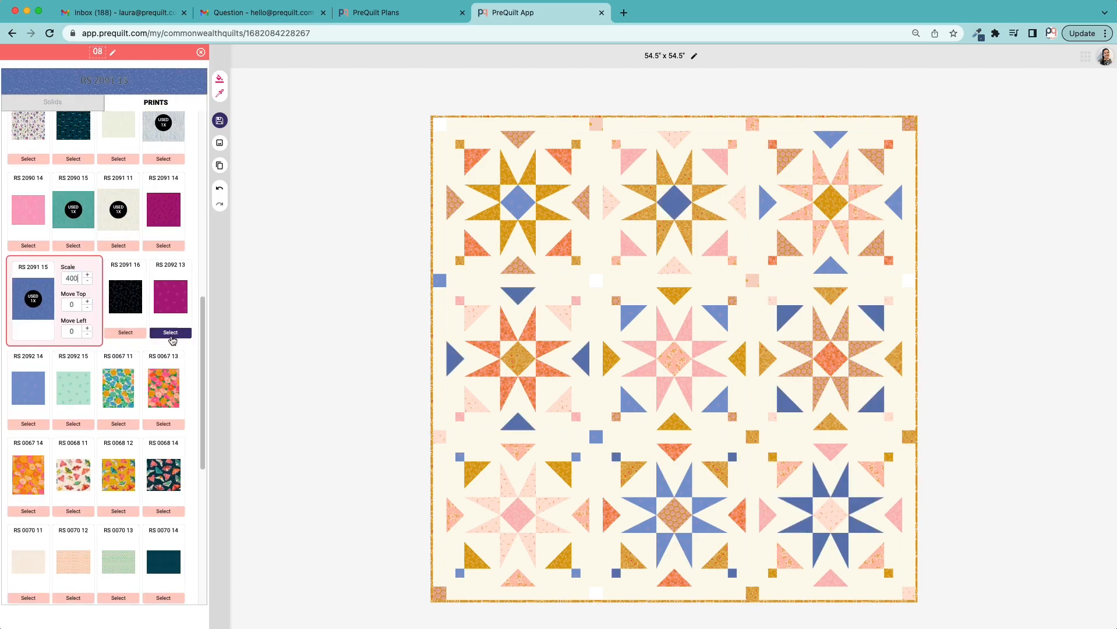
# Step: Assign print RS 2088 13 to colour tag 08 and set its scale to 400
pyautogui.scroll(3, 104, 248)
pyautogui.click(118, 220)
pyautogui.doubleClick(162, 163)
pyautogui.write('200')
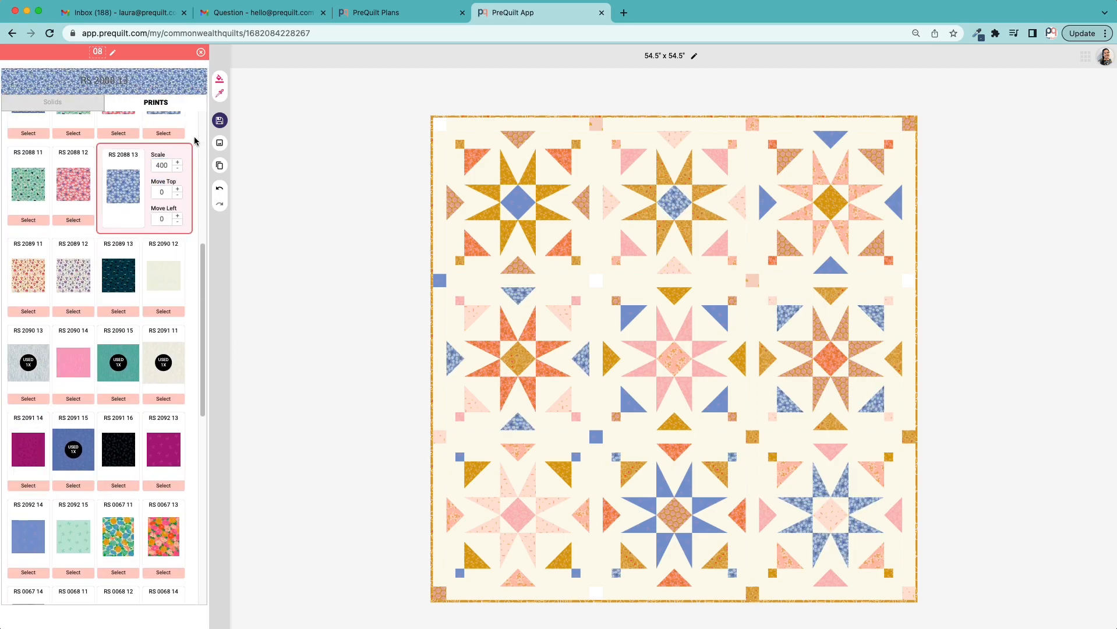
# Step: Replace the print on colour tag 08 with the blue print RS2079 13 from another page of prints
pyautogui.scroll(6, 195, 140)
pyautogui.click(72, 217)
pyautogui.scroll(-10, 74, 216)
pyautogui.click(73, 381)
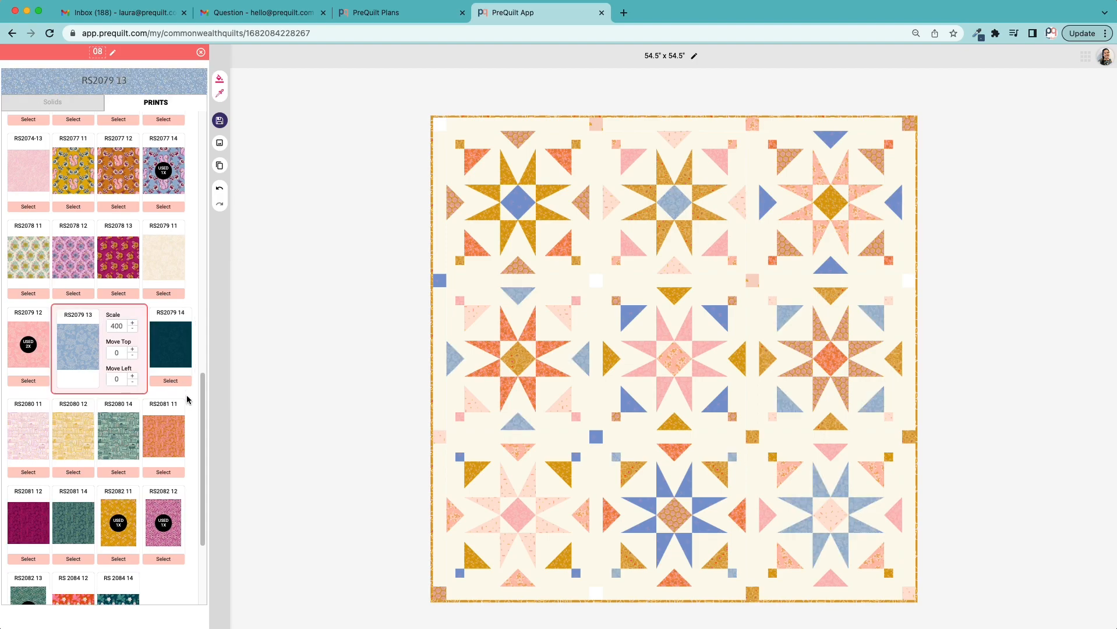
pyautogui.click(201, 52)
# Step: Replace colour tag 07 with the pink print RS2074-13 and open its scale value for editing
pyautogui.click(111, 308)
pyautogui.click(72, 219)
pyautogui.scroll(-10, 99, 280)
pyautogui.click(161, 338)
pyautogui.click(35, 253)
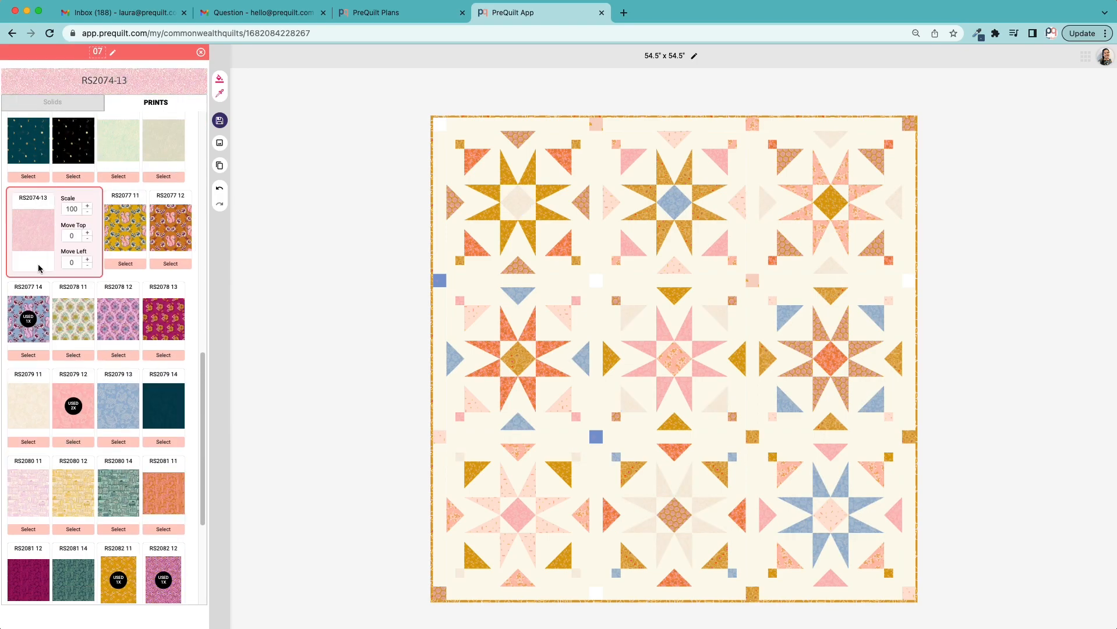
pyautogui.doubleClick(72, 209)
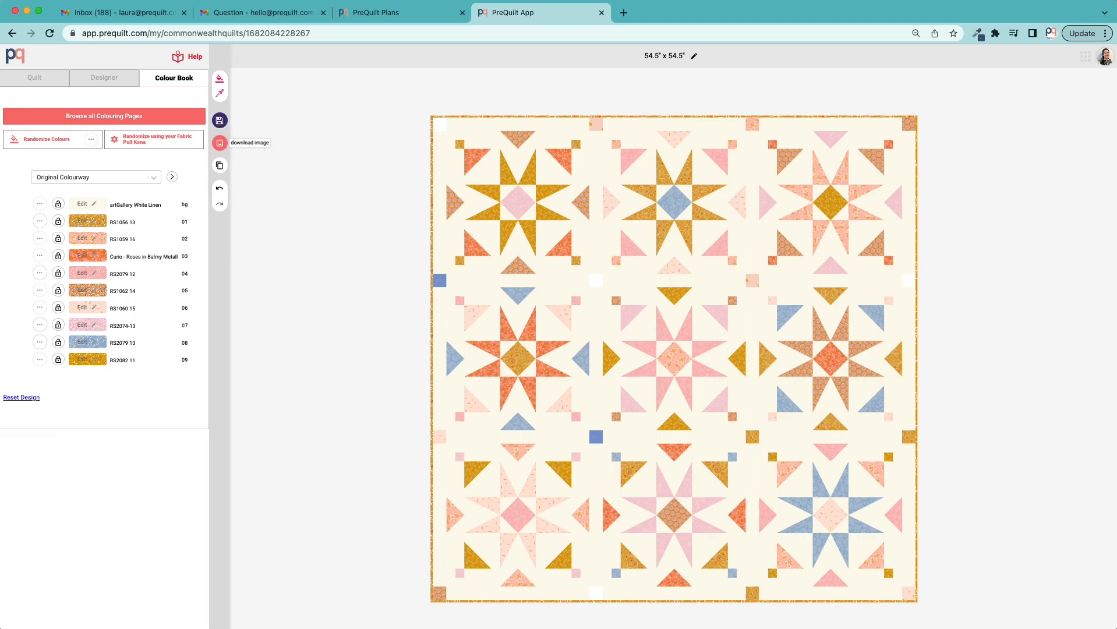
# Step: Download the recoloured quilt design as an image, view the downloaded file and close it
pyautogui.click(220, 145)
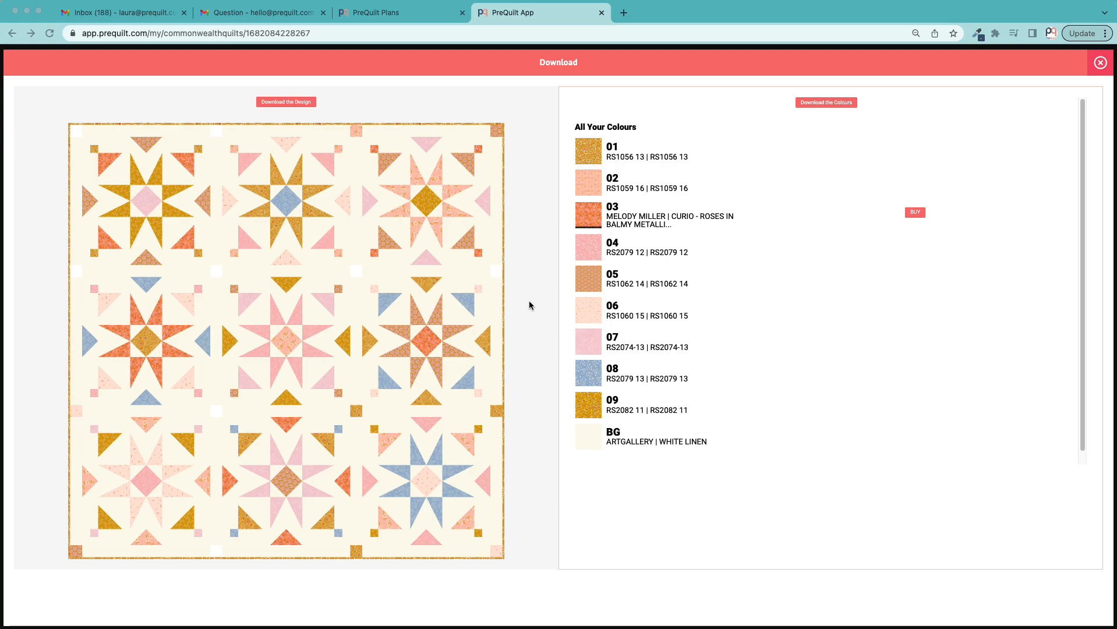
pyautogui.click(305, 103)
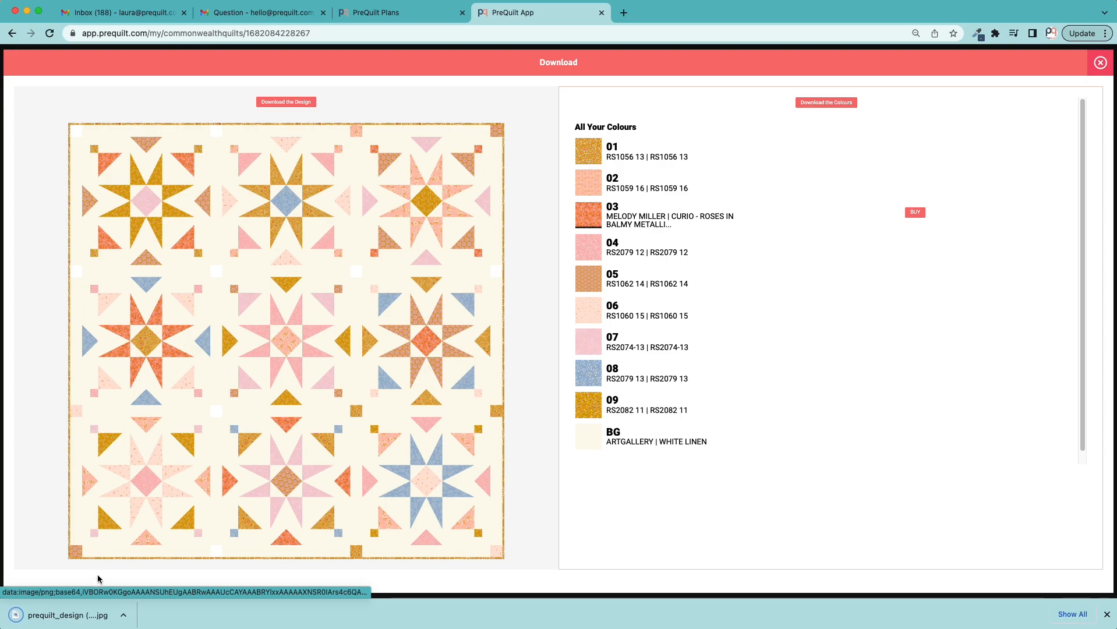
pyautogui.click(89, 614)
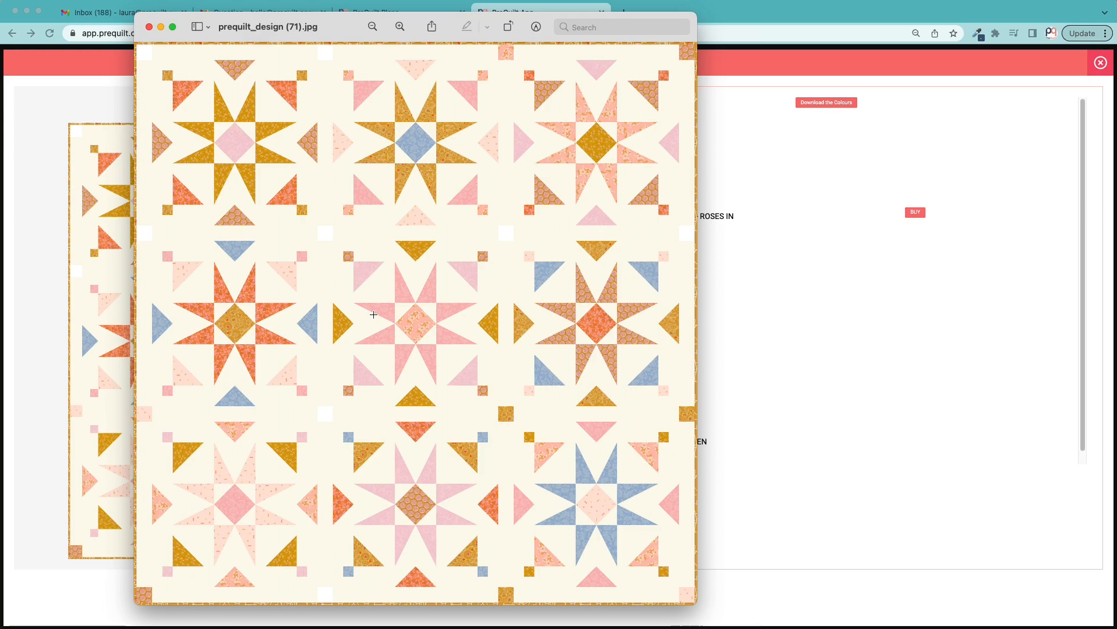
pyautogui.click(149, 27)
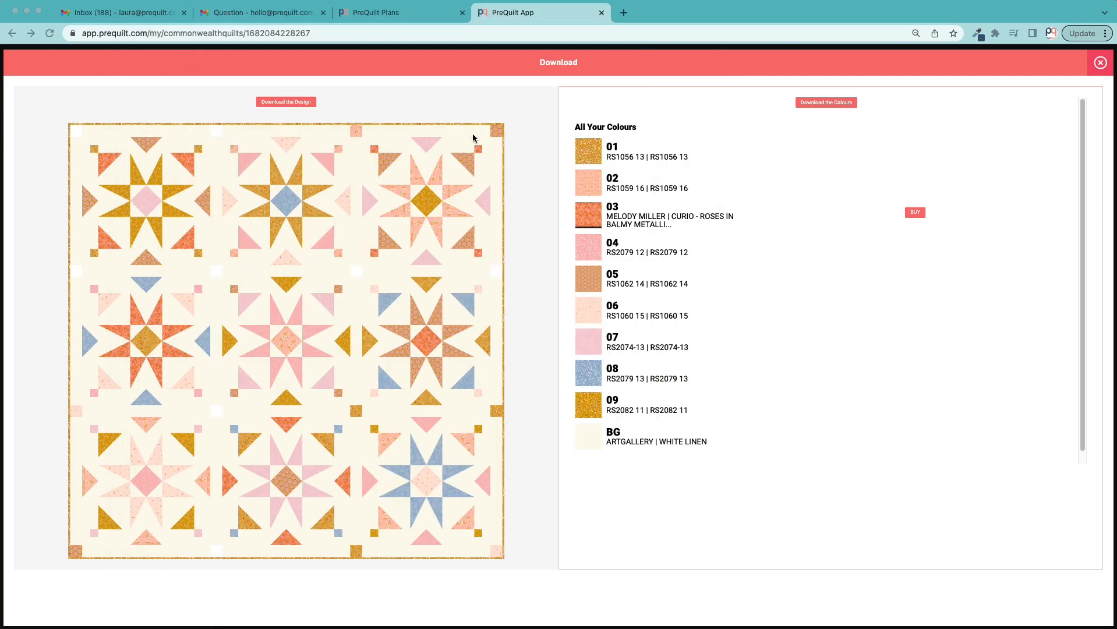